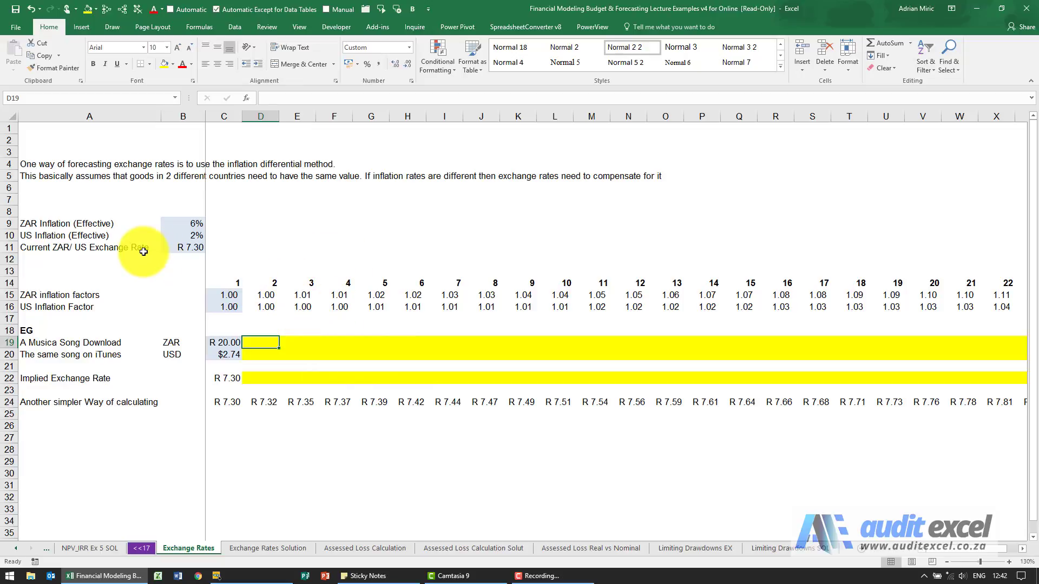
Review the ZAR and US inflation rates, the exchange rate and the starting song prices
click(187, 224)
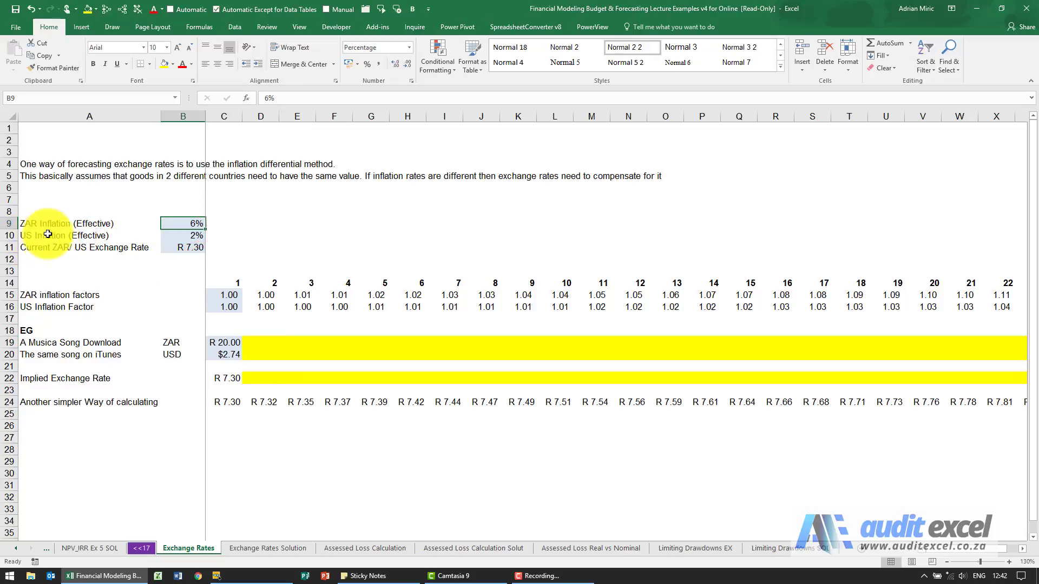
click(186, 238)
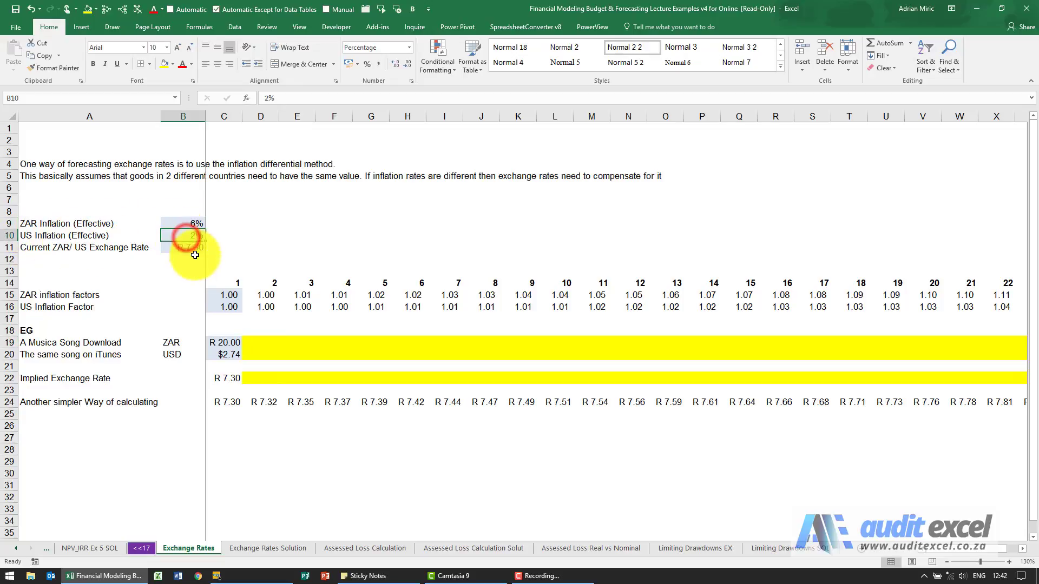
click(194, 250)
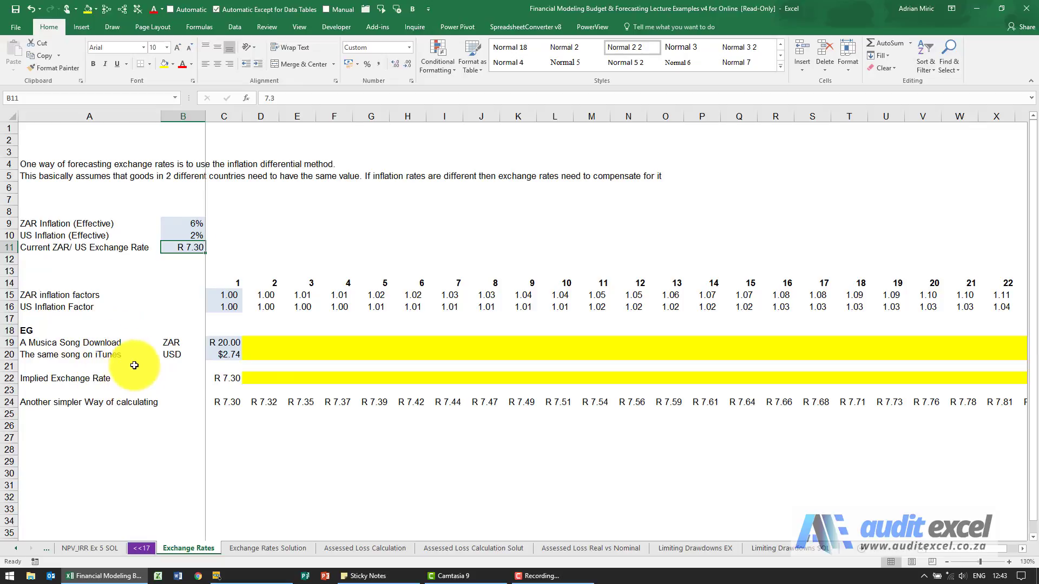
click(222, 357)
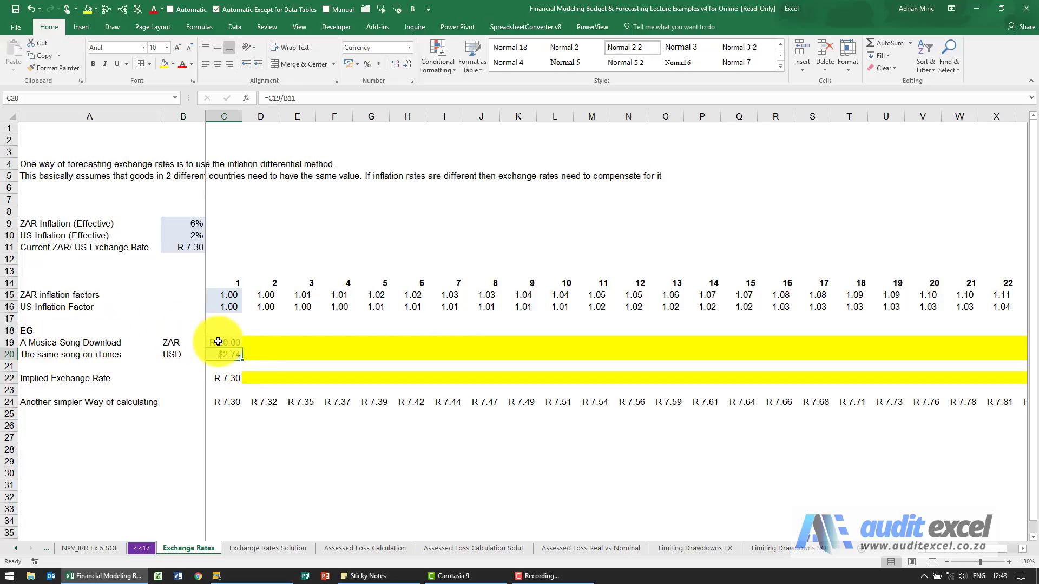
click(217, 343)
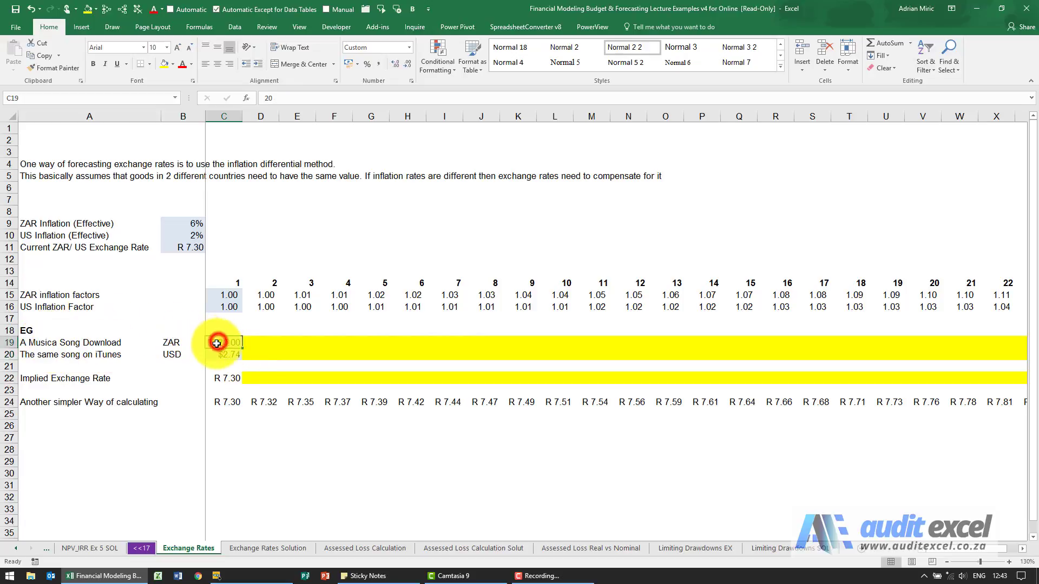
Enter =$C$19*D15 in D19 and paste it across D19:O19 for the ZAR song price
click(263, 344)
text(=)
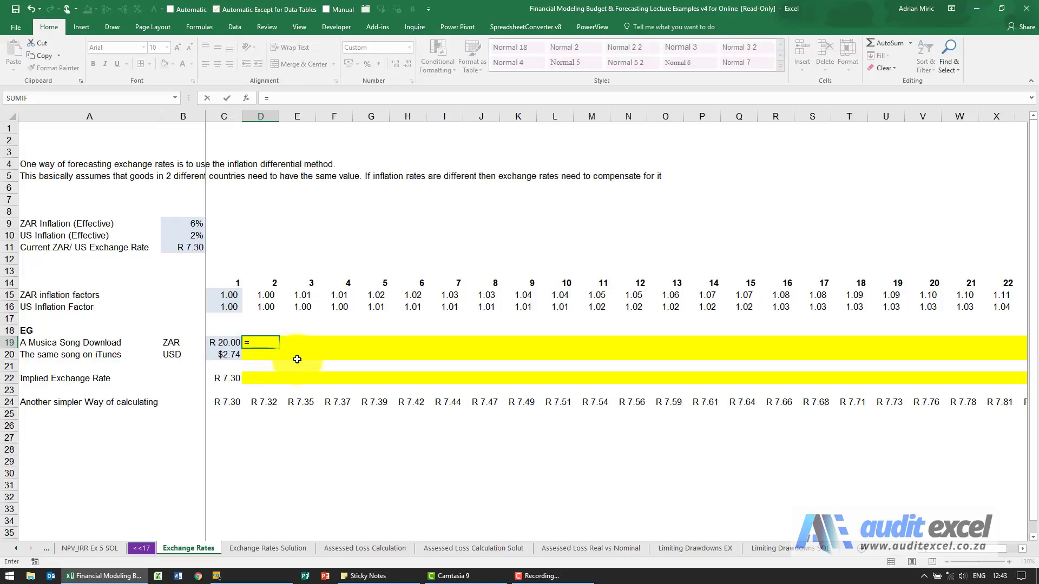
key(Left)
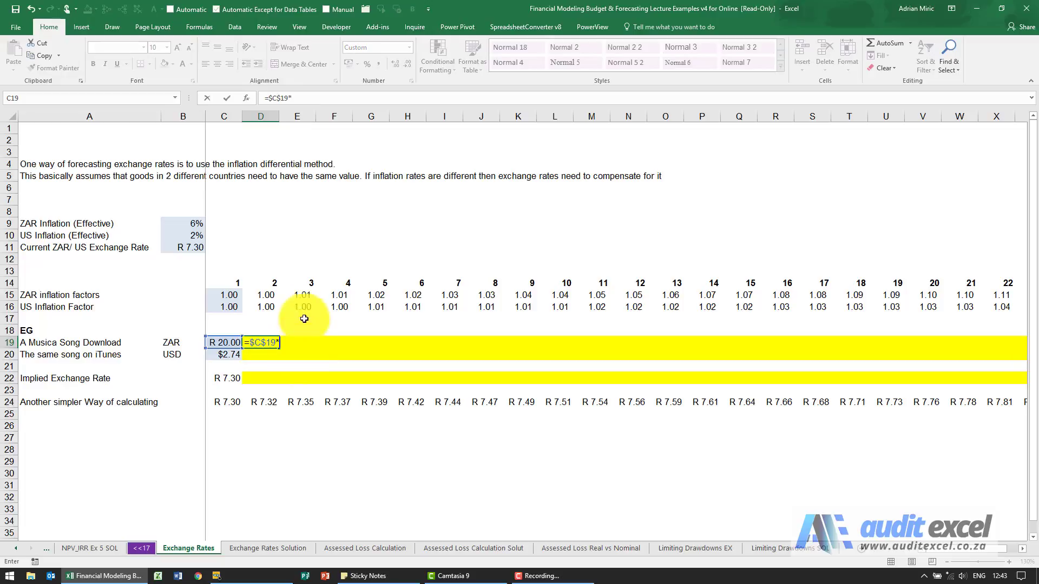
click(275, 294)
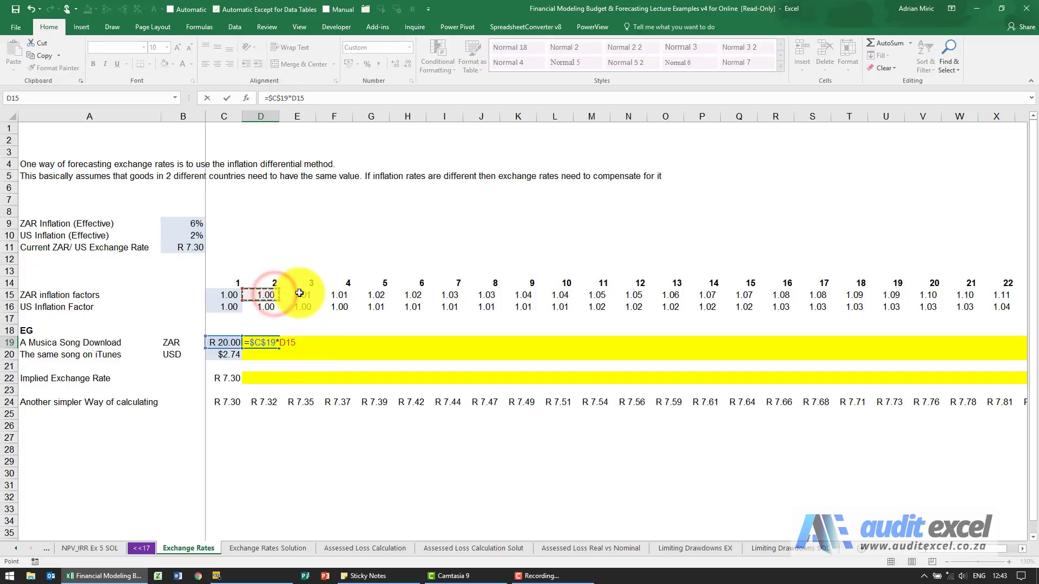
key(ctrl+Return)
key(ctrl+c)
key(shift+Right)
key(shift+Right)
key(shift+Right)
key(shift+Right)
key(shift+Right)
key(shift+Right)
key(shift+Right)
key(shift+Right)
key(shift+Right)
key(shift+Right)
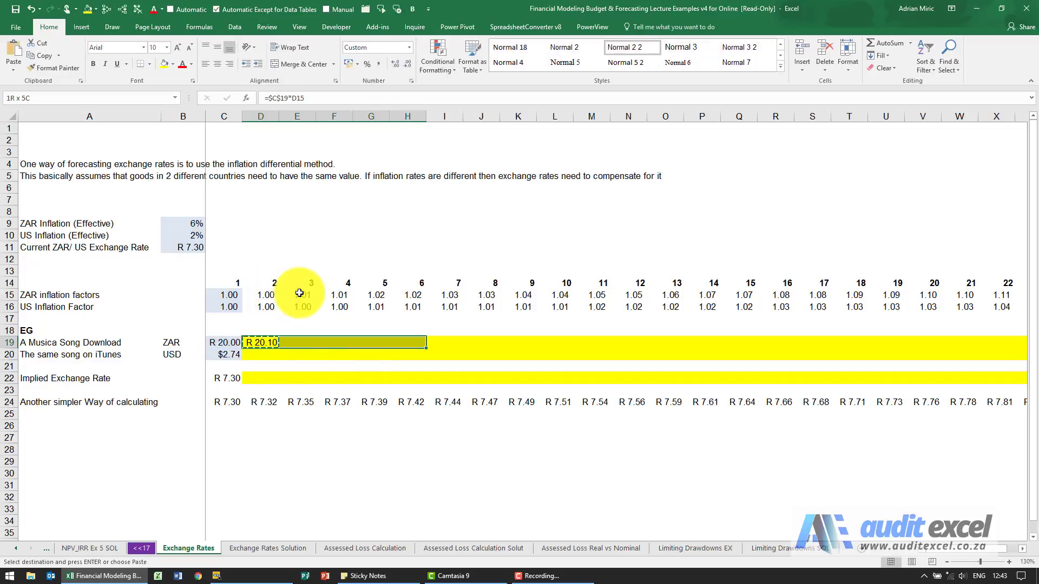
key(shift+Right)
key(ctrl+v)
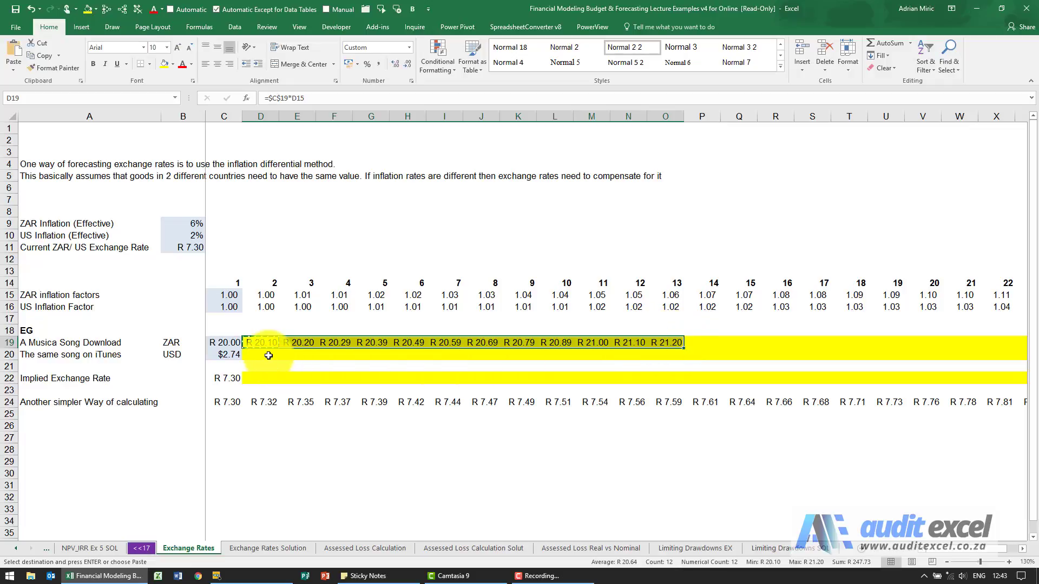
Enter =$C$20*D16 in D20 and paste it across D20:O20, reaching $2.79 by period 13
click(268, 356)
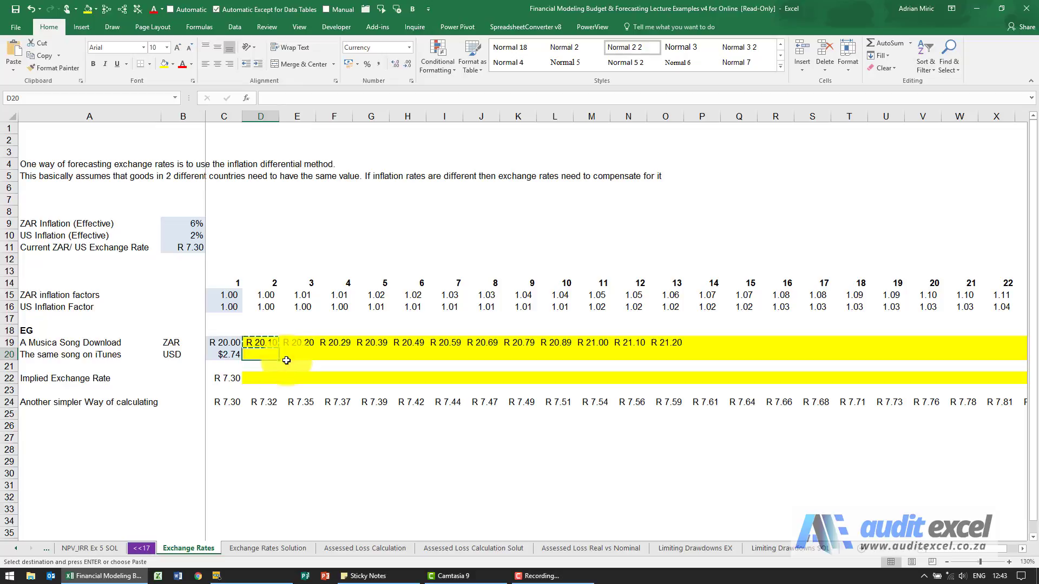
text(=)
key(Left)
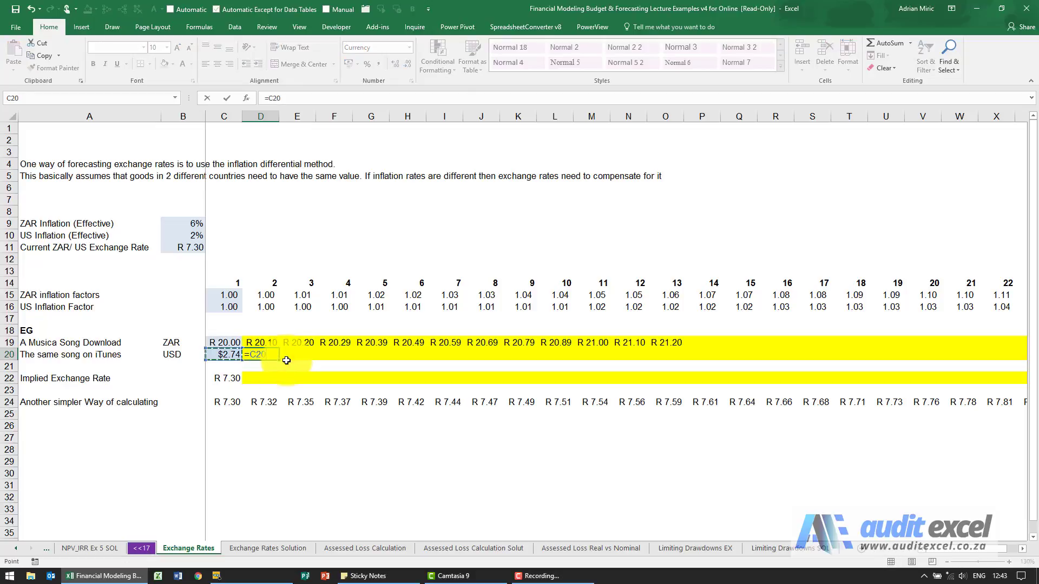
text(*)
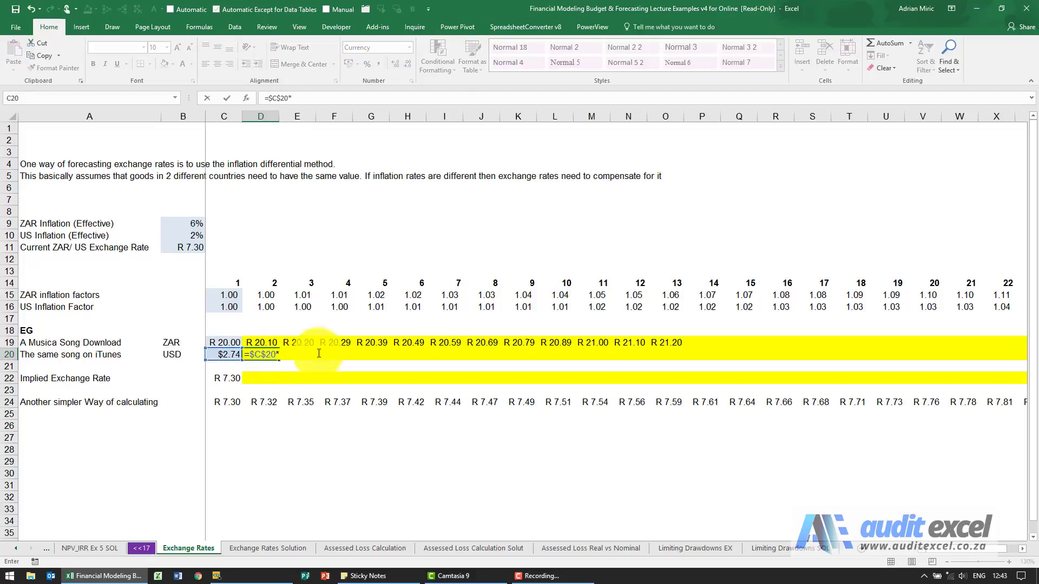
click(268, 307)
key(Return)
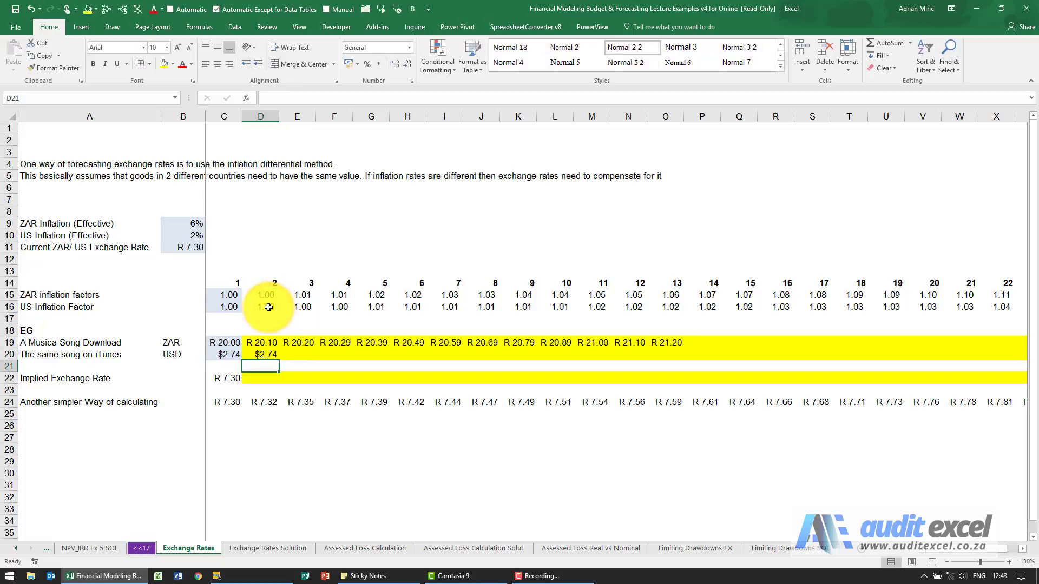
key(Up)
key(ctrl+c)
key(shift+Right)
key(shift+Right)
key(shift+Right)
key(shift+Right)
key(shift+Right)
key(shift+Right)
key(shift+Right)
key(shift+Right)
key(shift+Right)
key(shift+Right)
key(shift+Right)
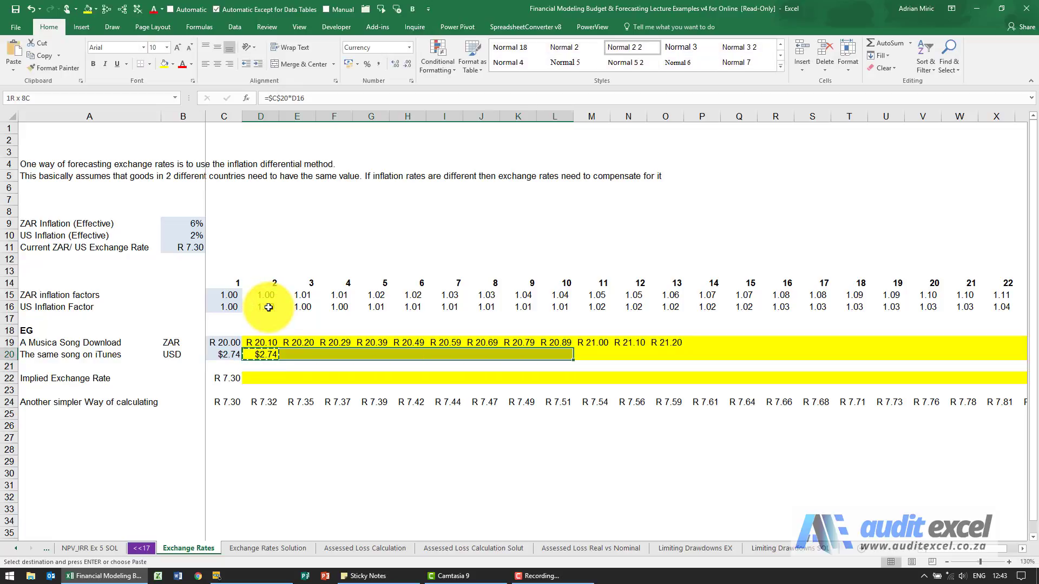
key(ctrl+v)
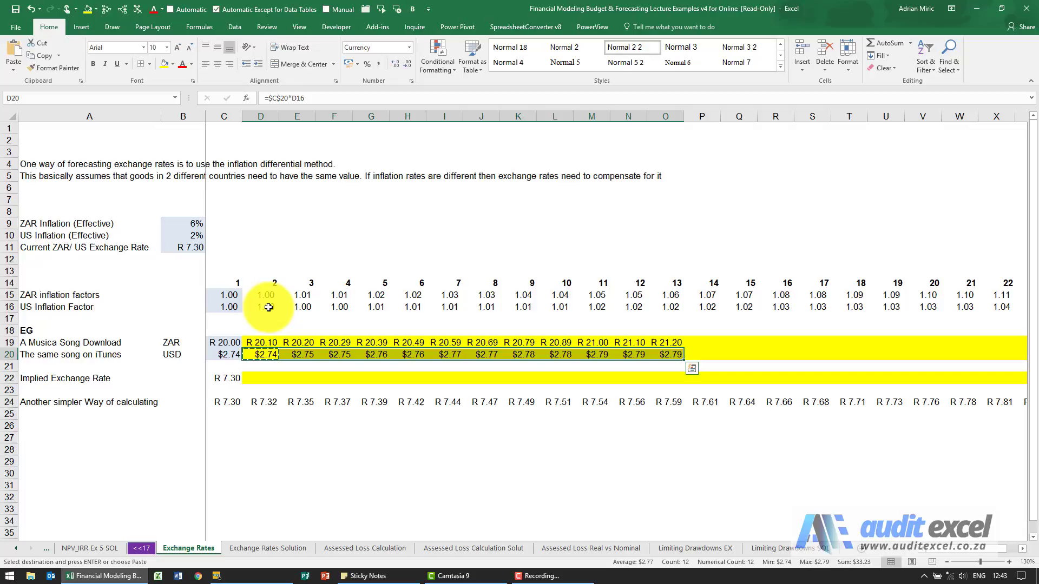
click(676, 354)
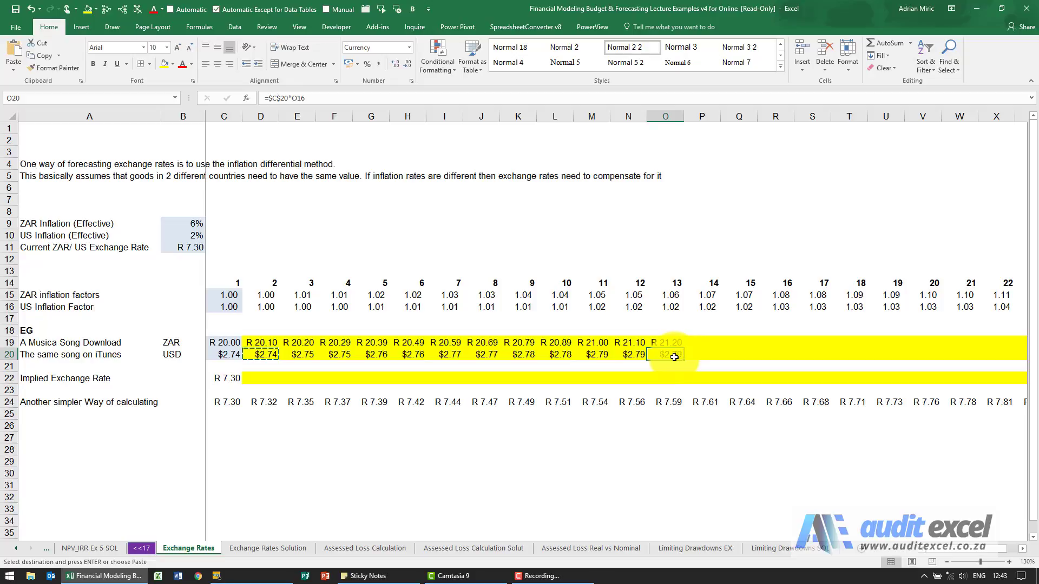
Enter =O20*B11 in O26 to convert the period 13 USD price to rand, giving 20.4
click(674, 427)
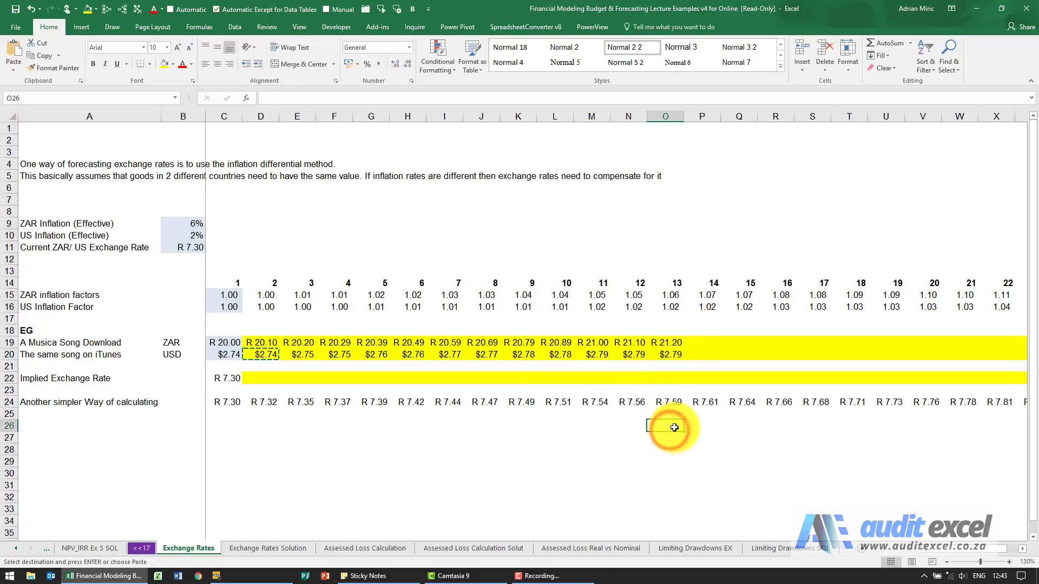
text(=)
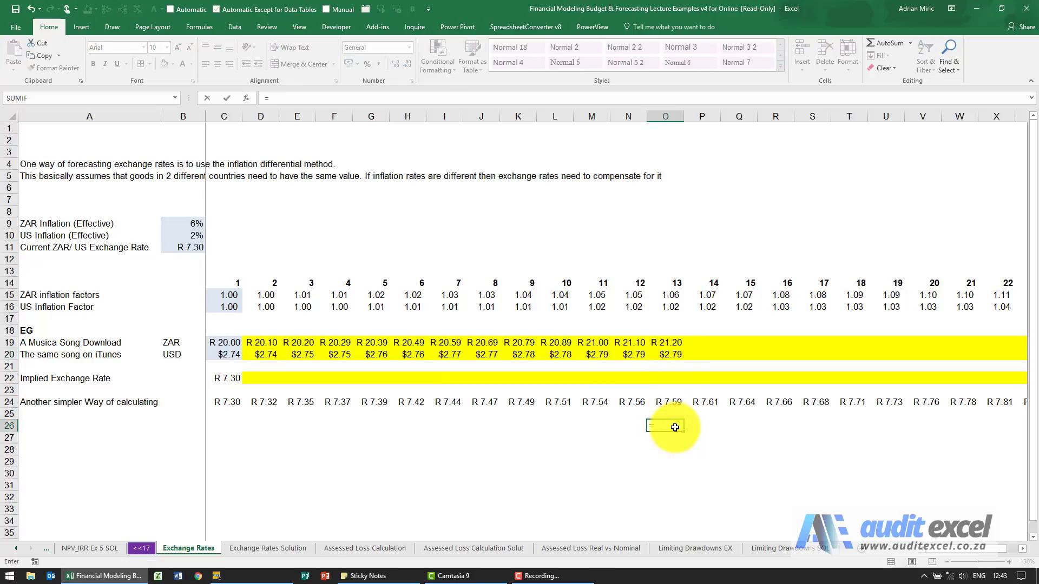
click(673, 355)
click(187, 249)
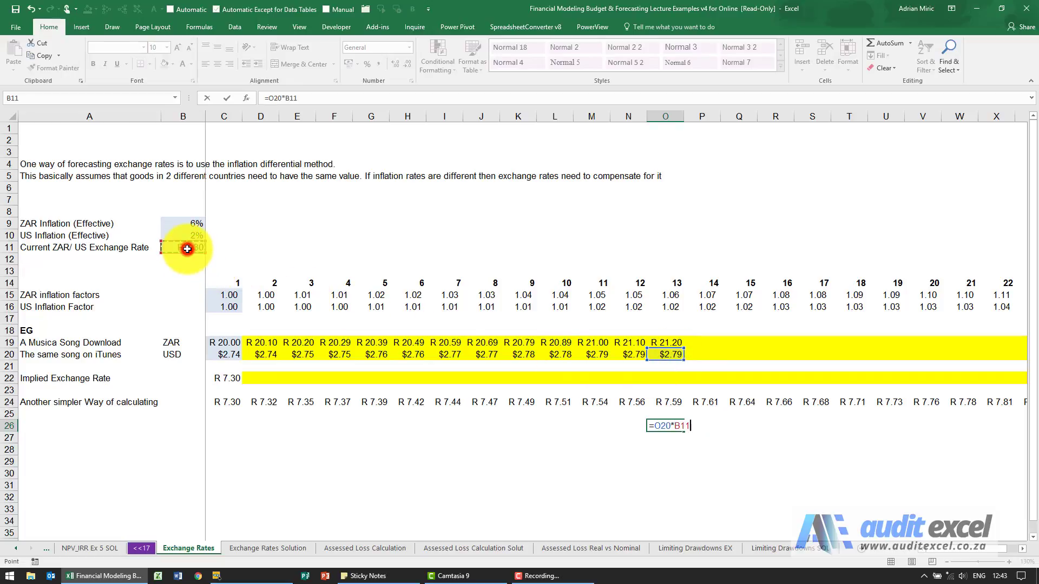
key(ctrl+Return)
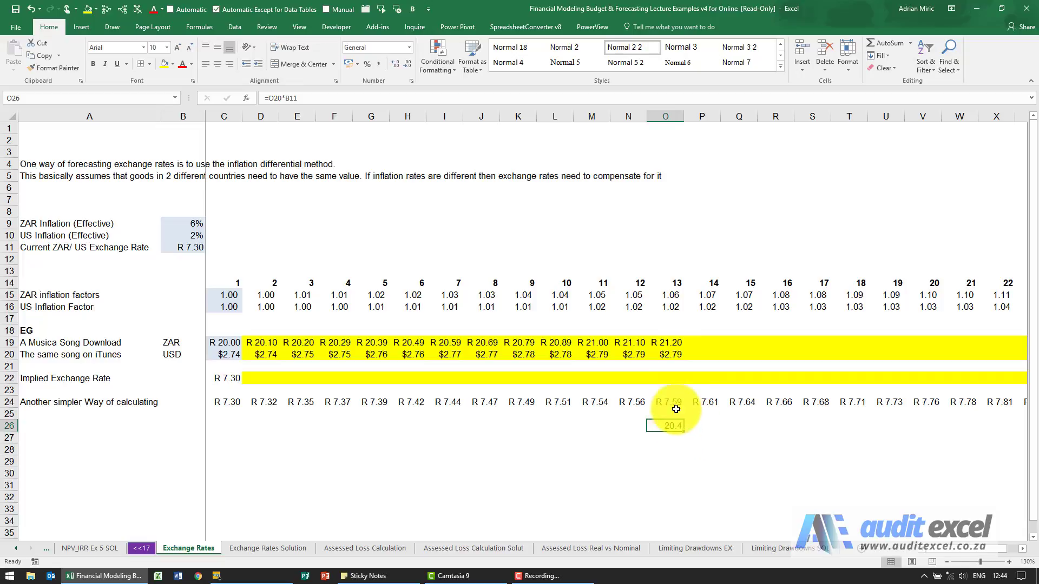
Enter =O19/O20 in O28 and fill it left to column C, giving ratios from 7.3 to 7.5863
click(671, 448)
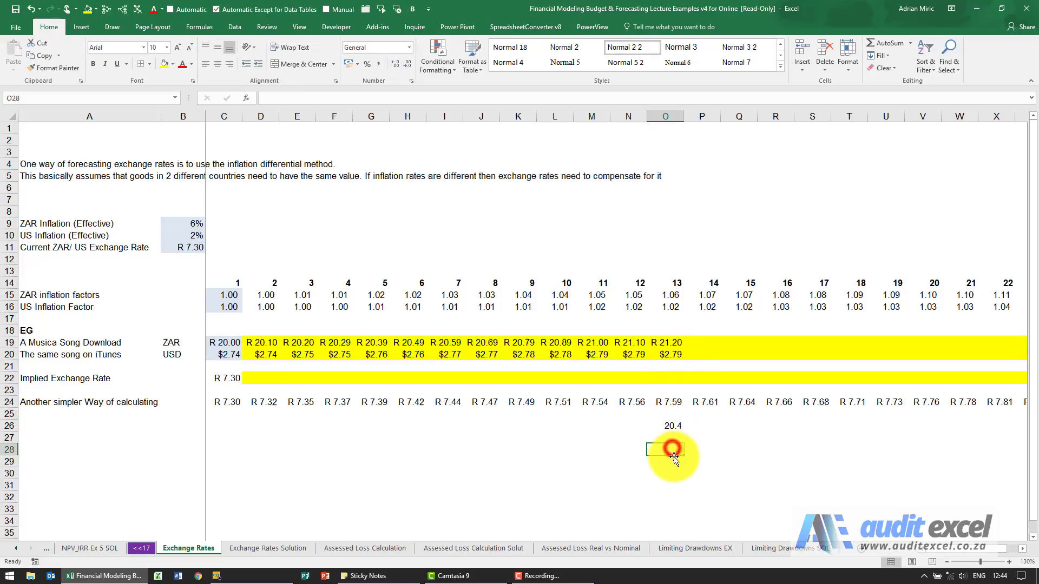
text(=)
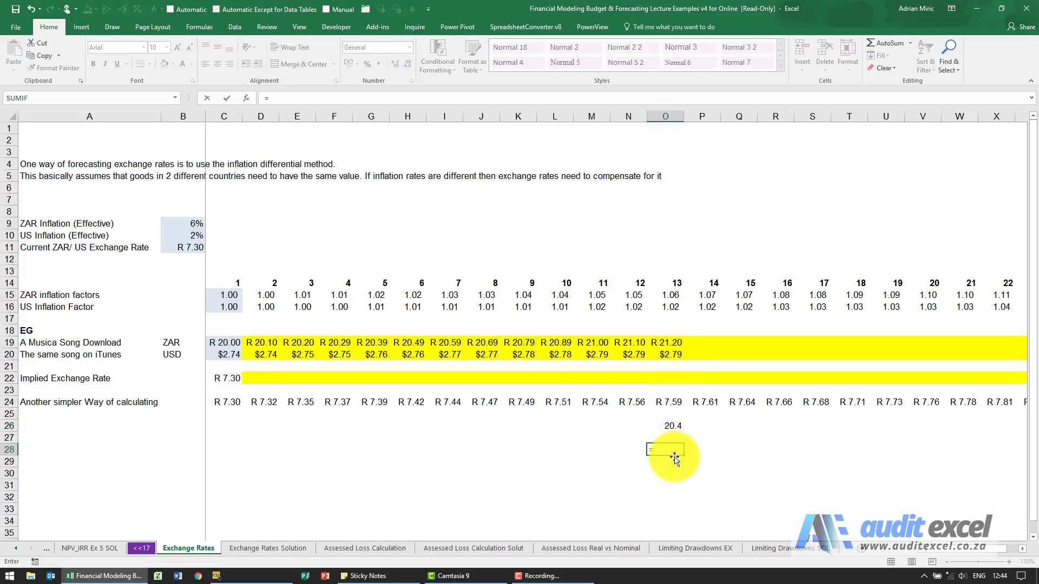
click(672, 340)
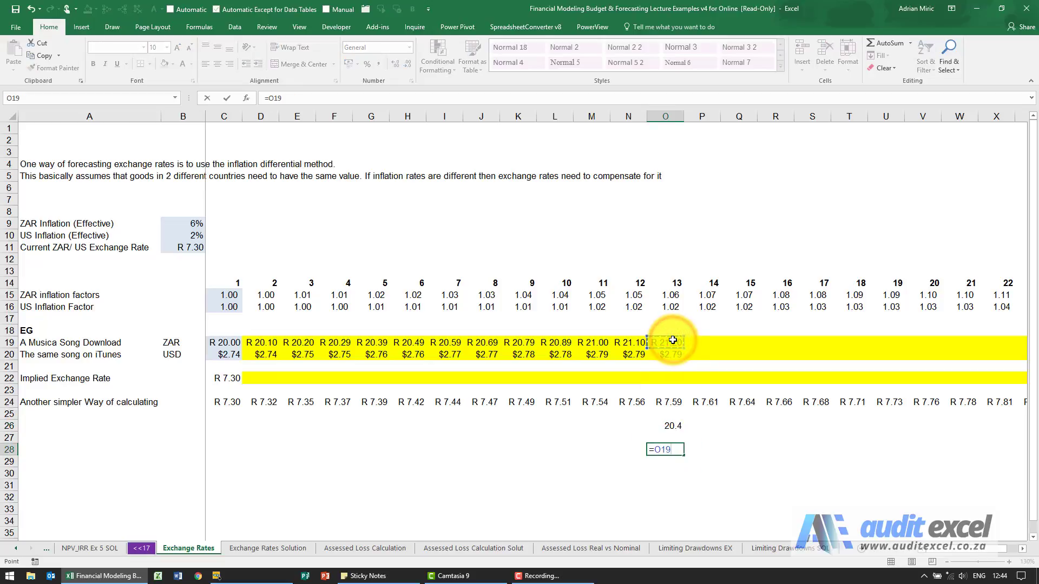
text(/)
click(673, 353)
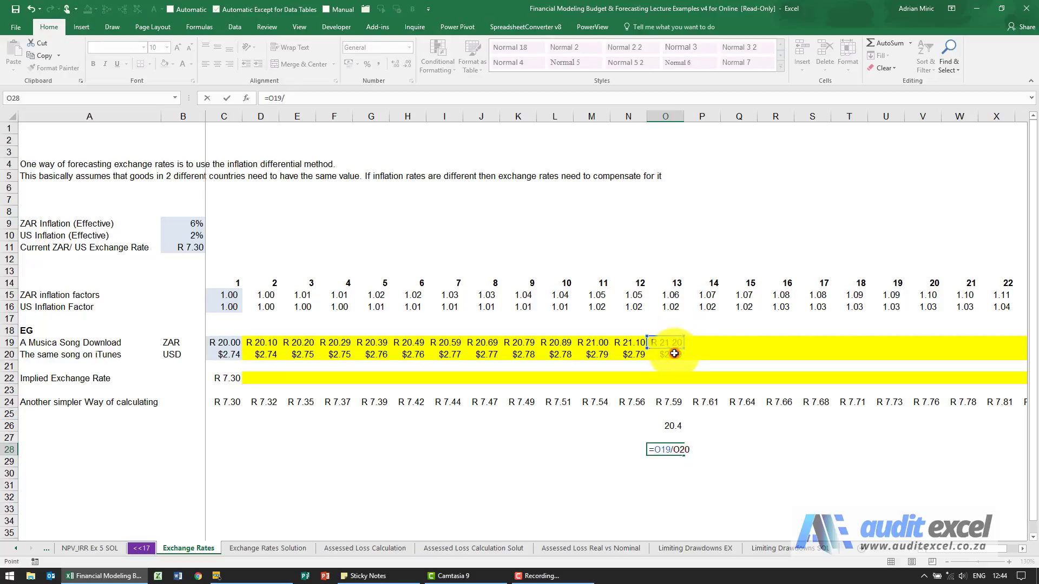
key(Return)
key(Up)
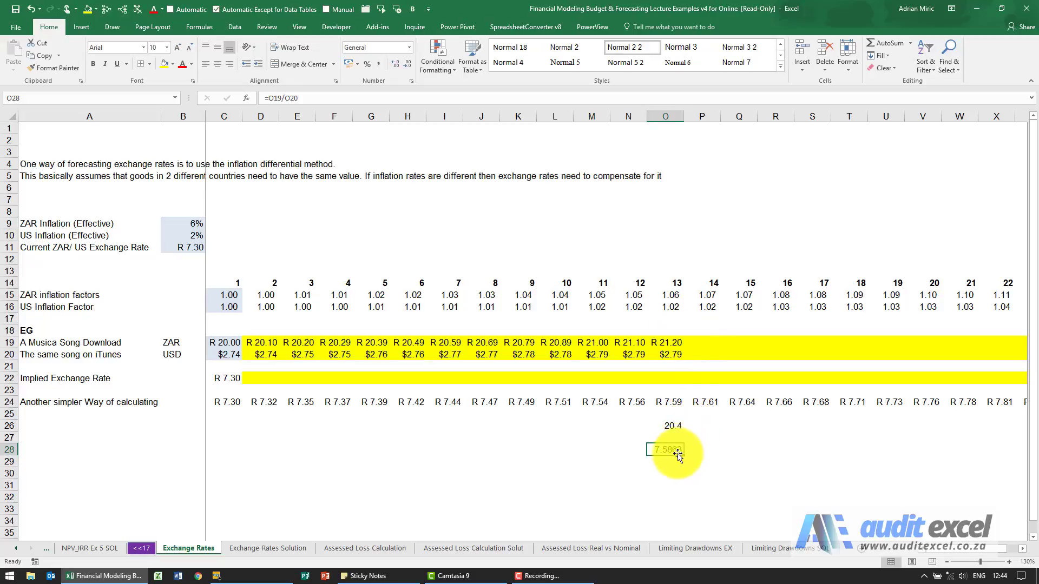
drag(685, 455, 221, 463)
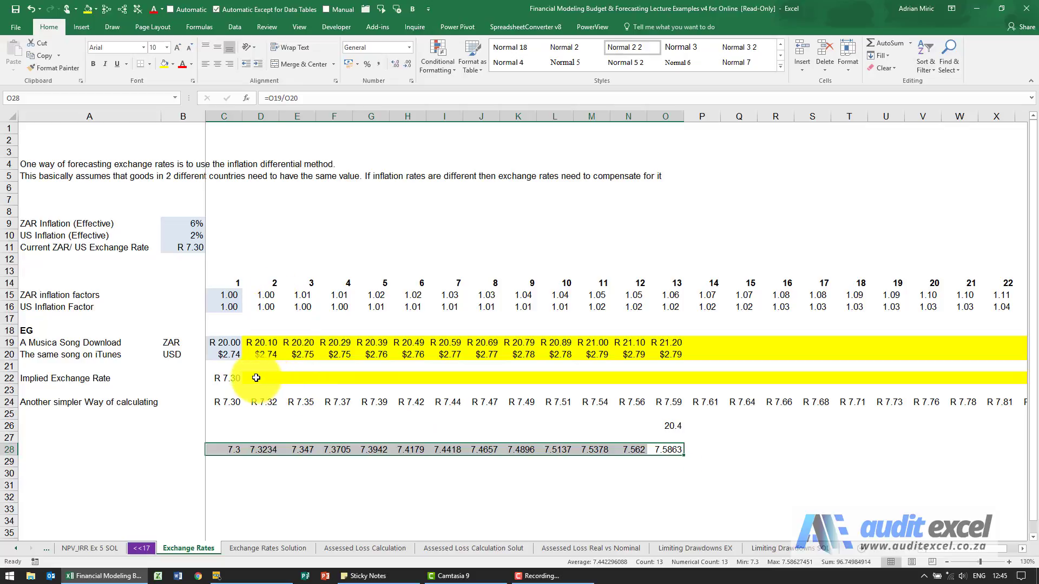
Enter the implied rate formula =$C$22*(D15/D16) in D22
click(253, 378)
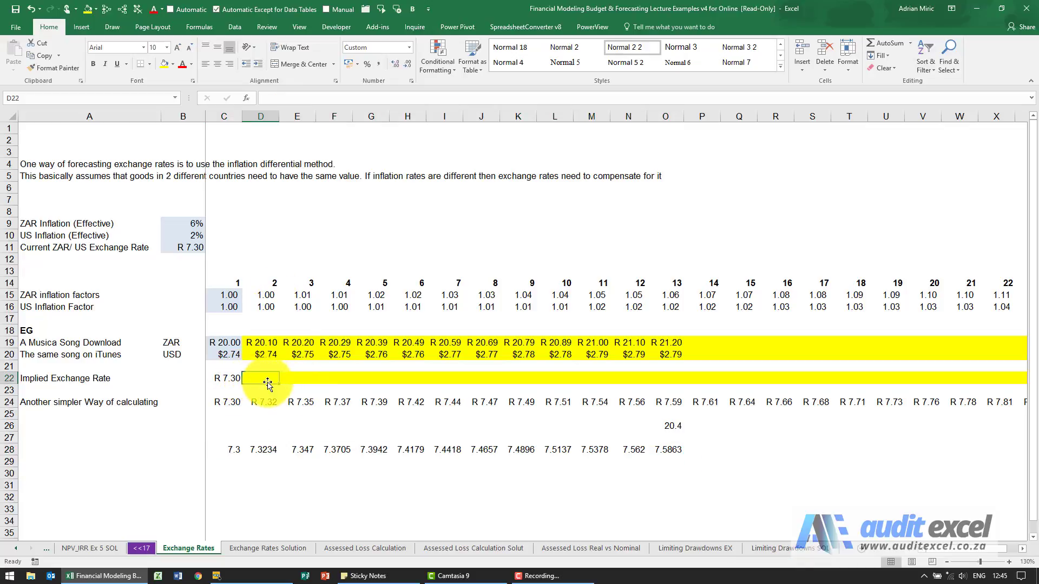
text(=)
key(Left)
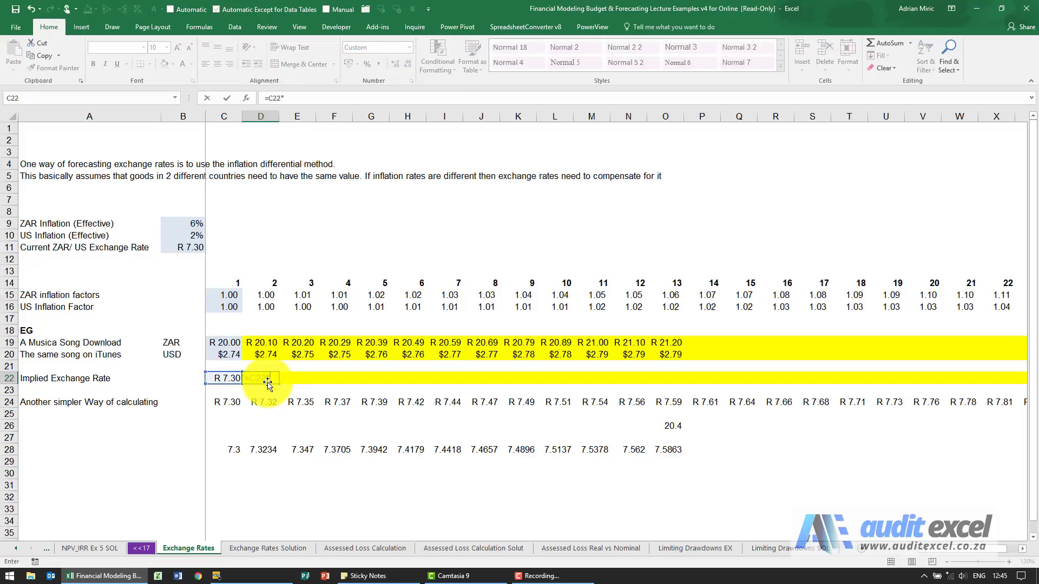
click(276, 100)
double_click(273, 99)
key(F4)
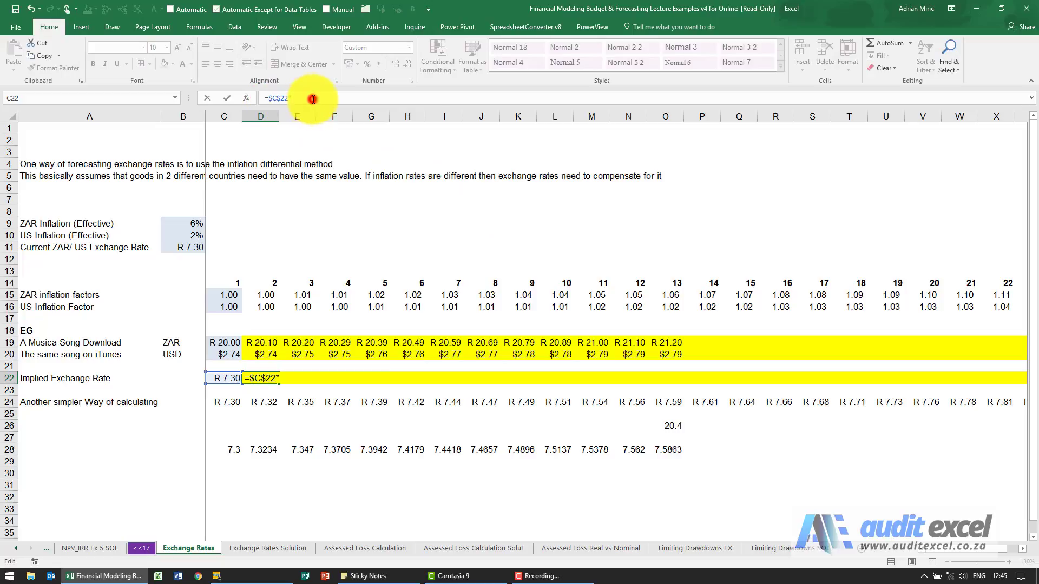
text(()
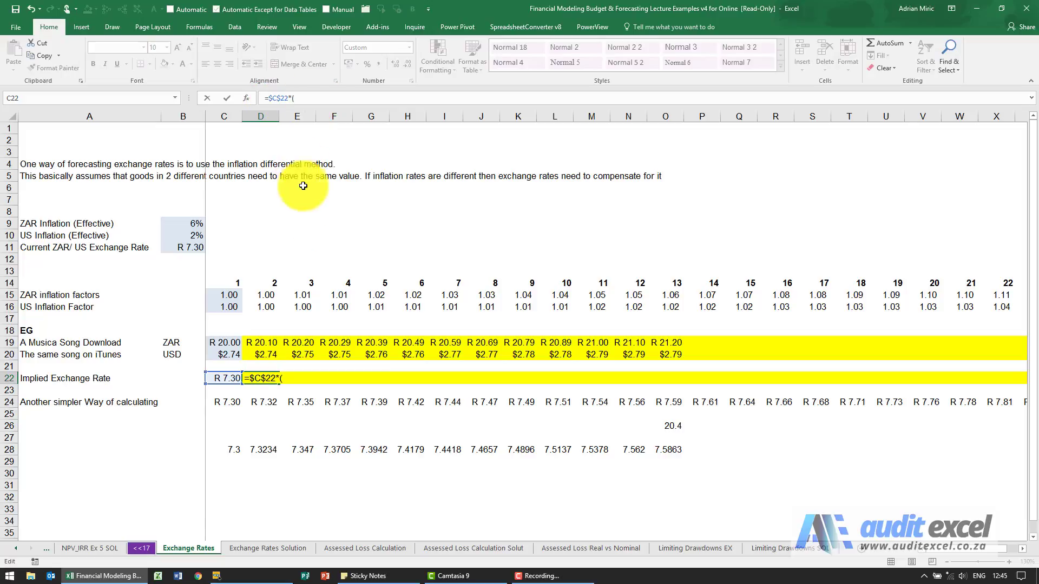
click(268, 294)
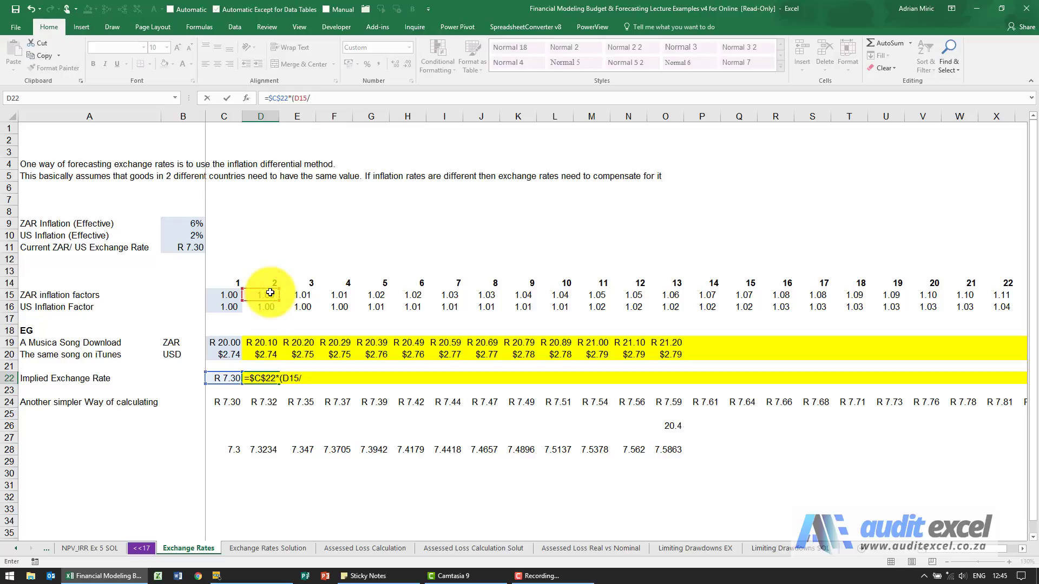
text(/)
click(270, 306)
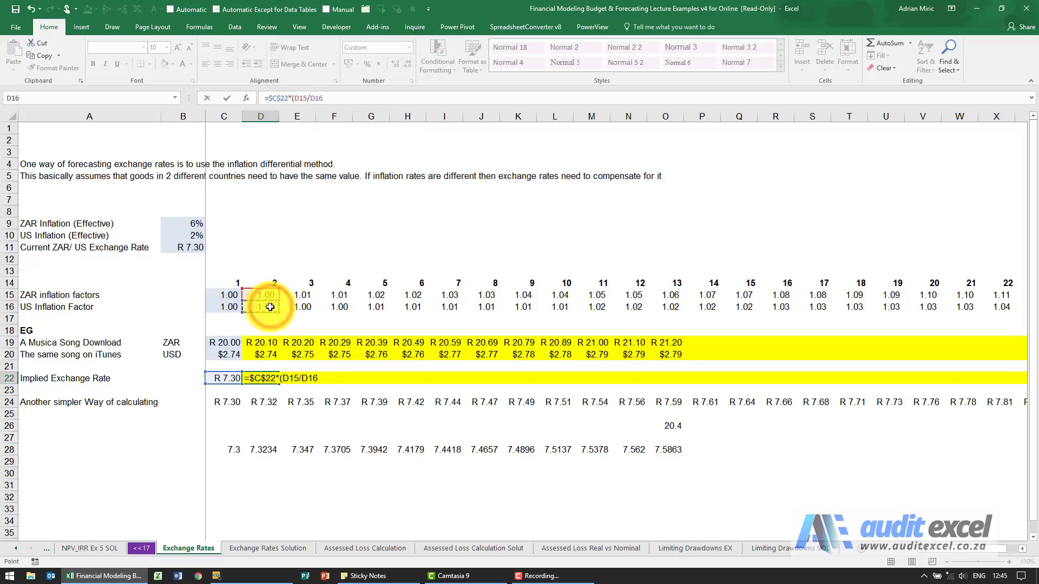
text())
key(ctrl+Return)
Paste the rate formula across E22:O22 and extend prices and rates to period 25
key(ctrl+c)
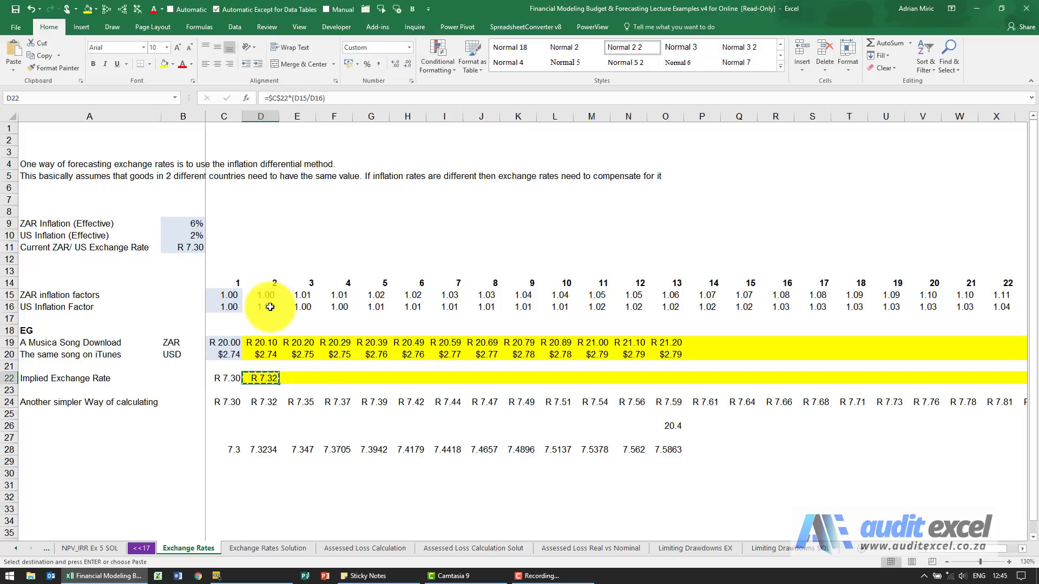
key(shift+Right)
key(shift+Right)
key(shift+Right)
key(shift+Right)
key(shift+Right)
key(shift+Right)
key(shift+Right)
key(shift+Right)
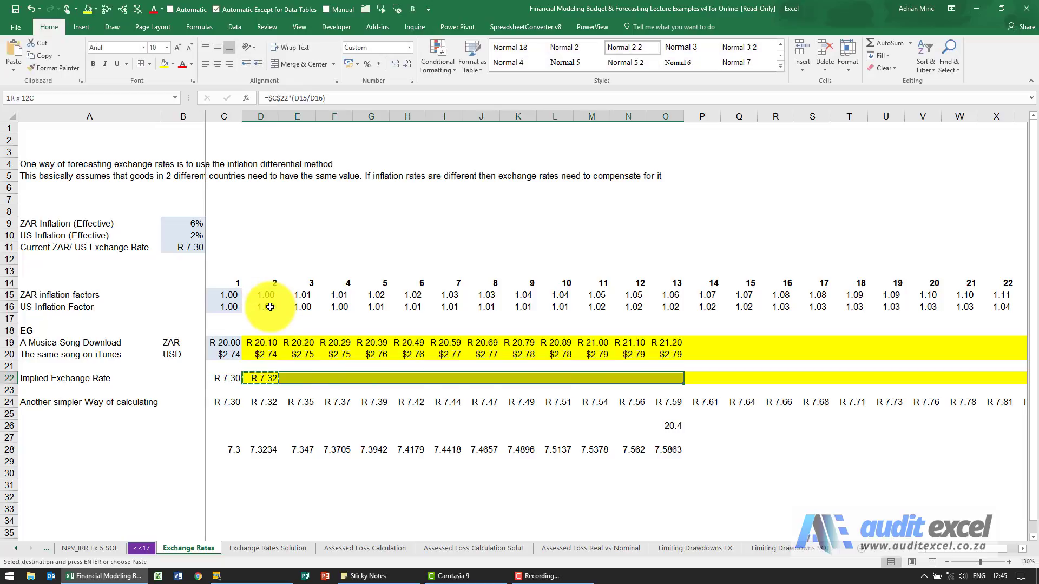
key(ctrl+v)
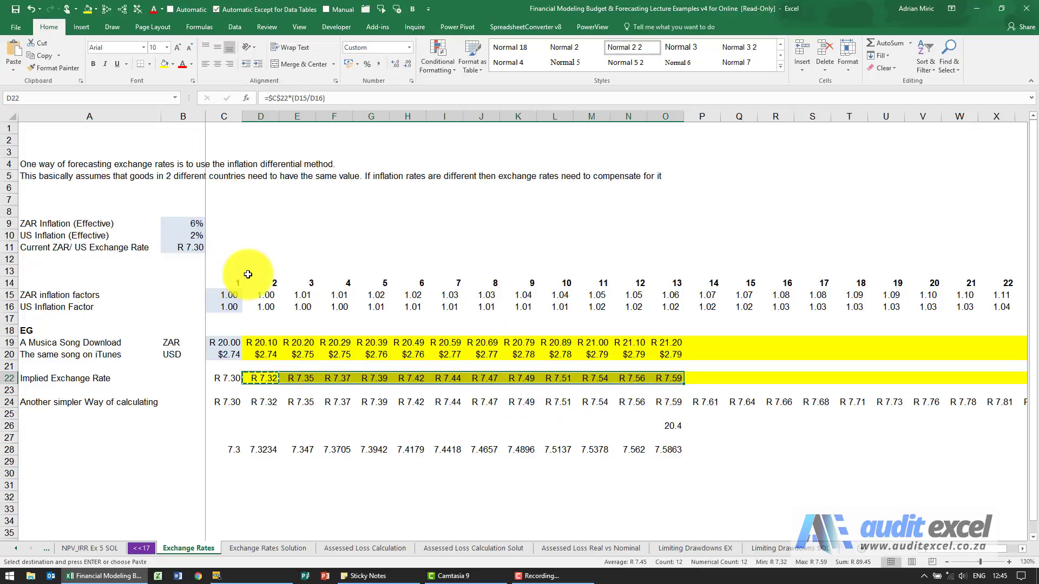
drag(671, 343, 982, 377)
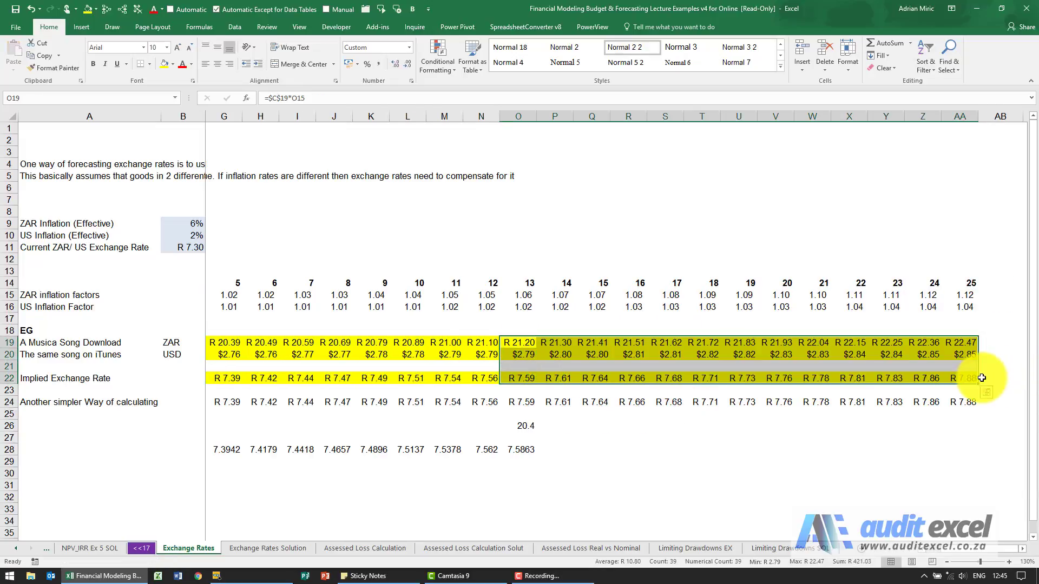